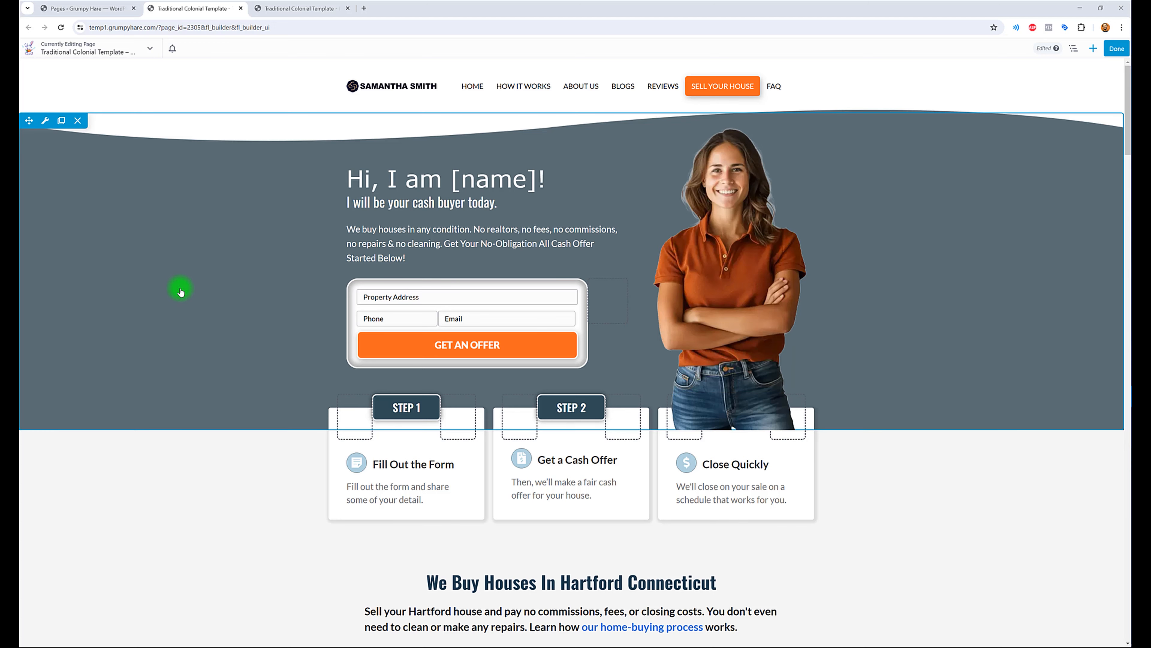
Open the browser's element inspector on the hero section and dock it below the page
scroll(186, 336, "down", 4)
scroll(192, 340, "up", 3)
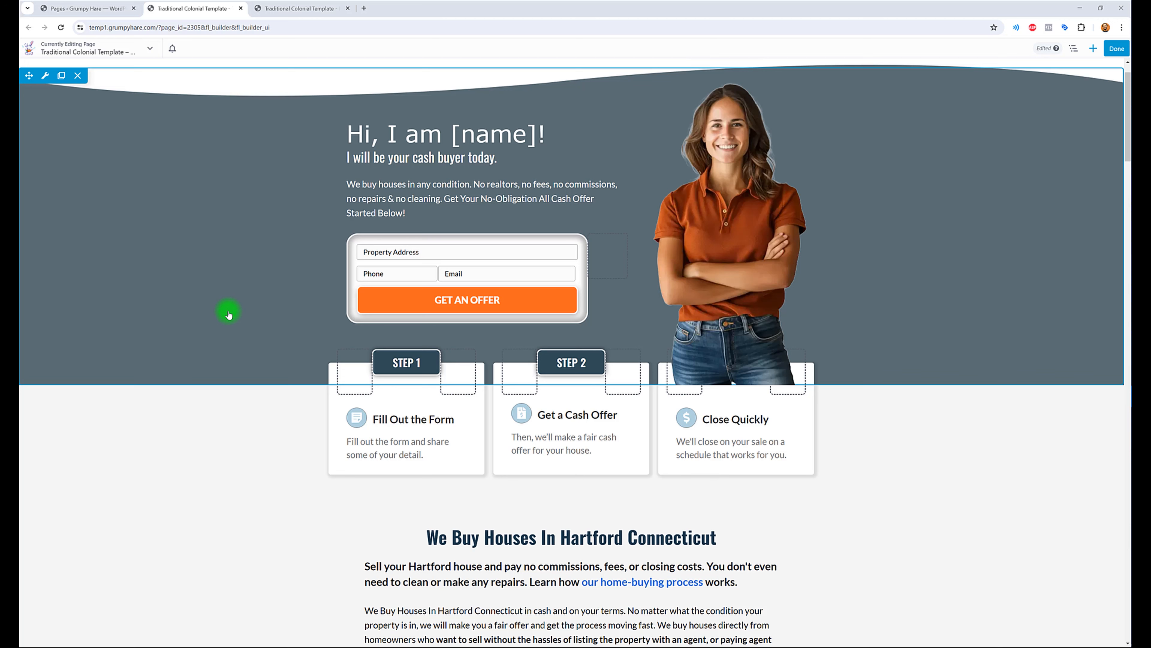
scroll(267, 293, "up", 1)
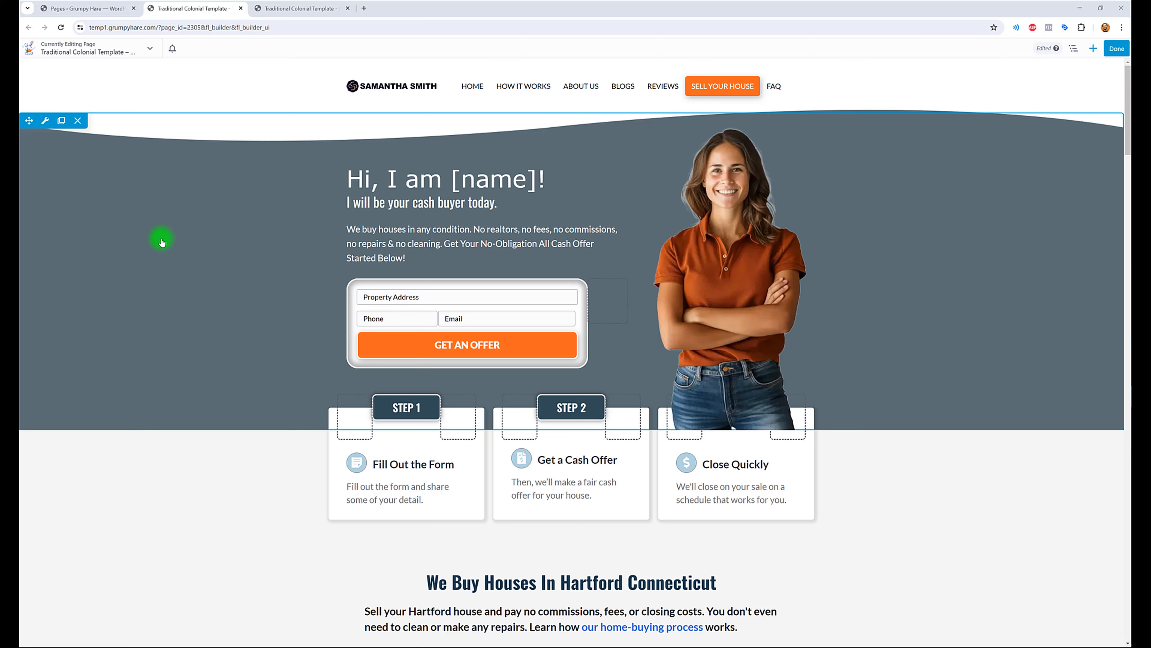
right_click(165, 212)
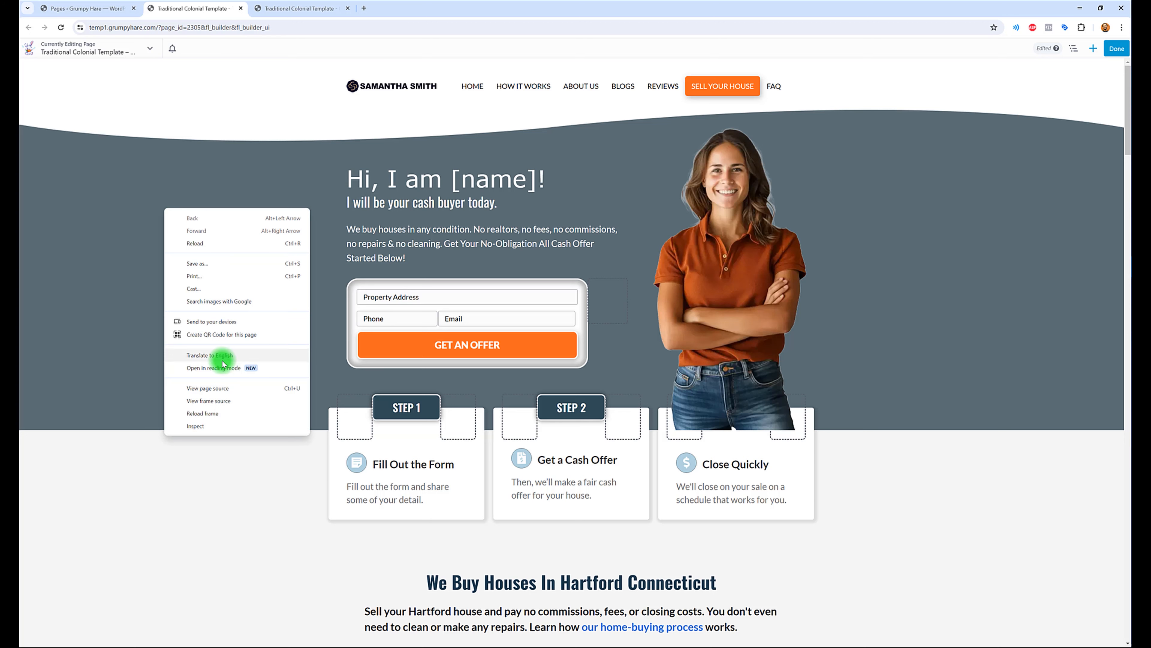
left_click(195, 427)
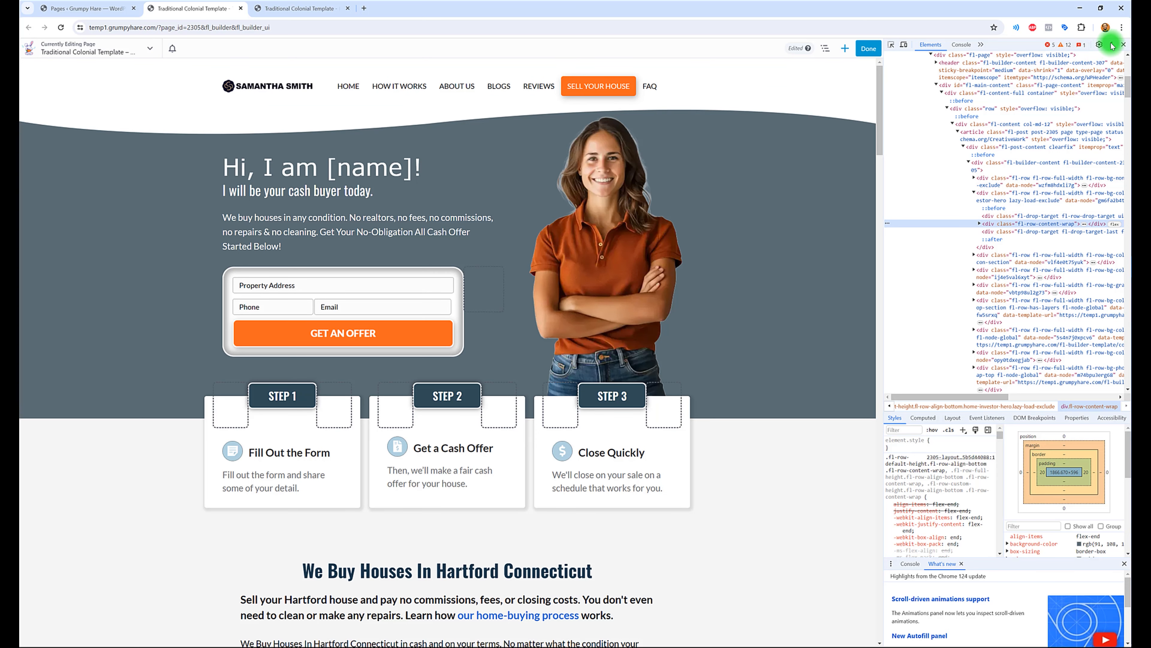
left_click(1111, 44)
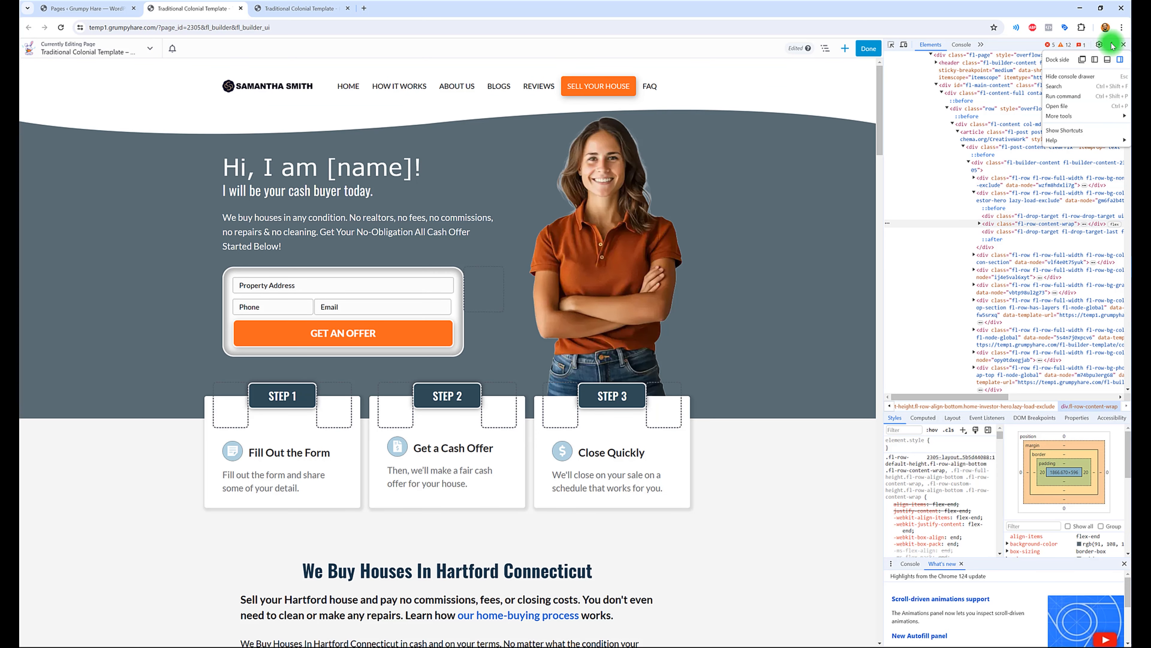
left_click(1107, 64)
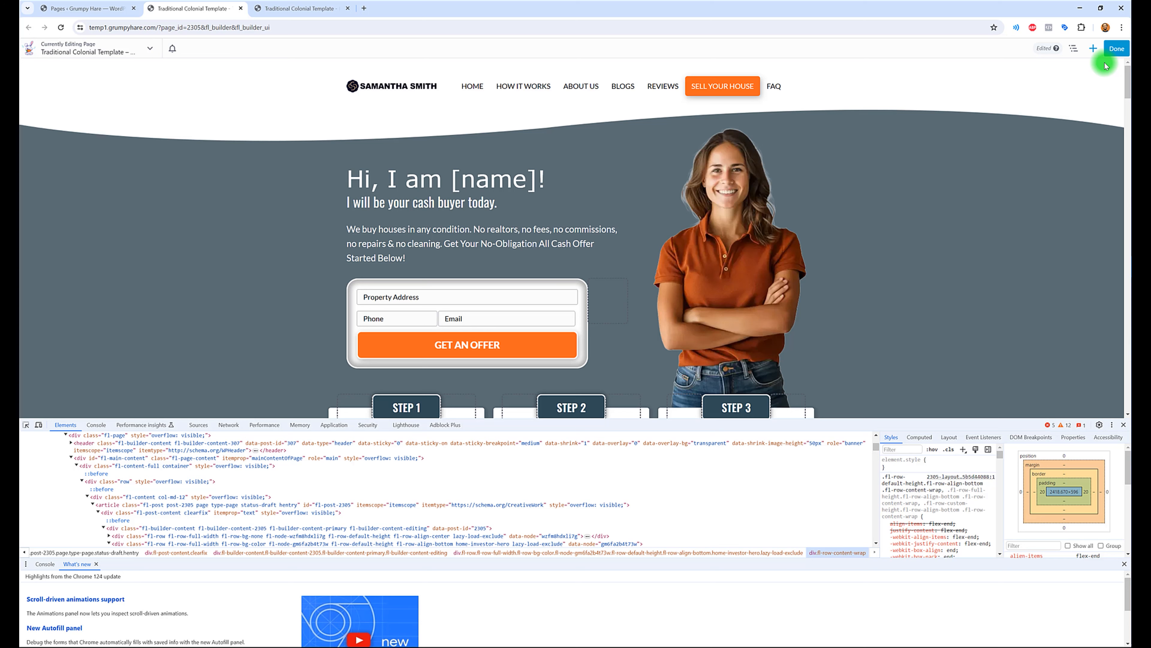
Use the inspector's element picker to check the dimensions of the hero photo, and close the inspector
scroll(422, 411, "down", 1)
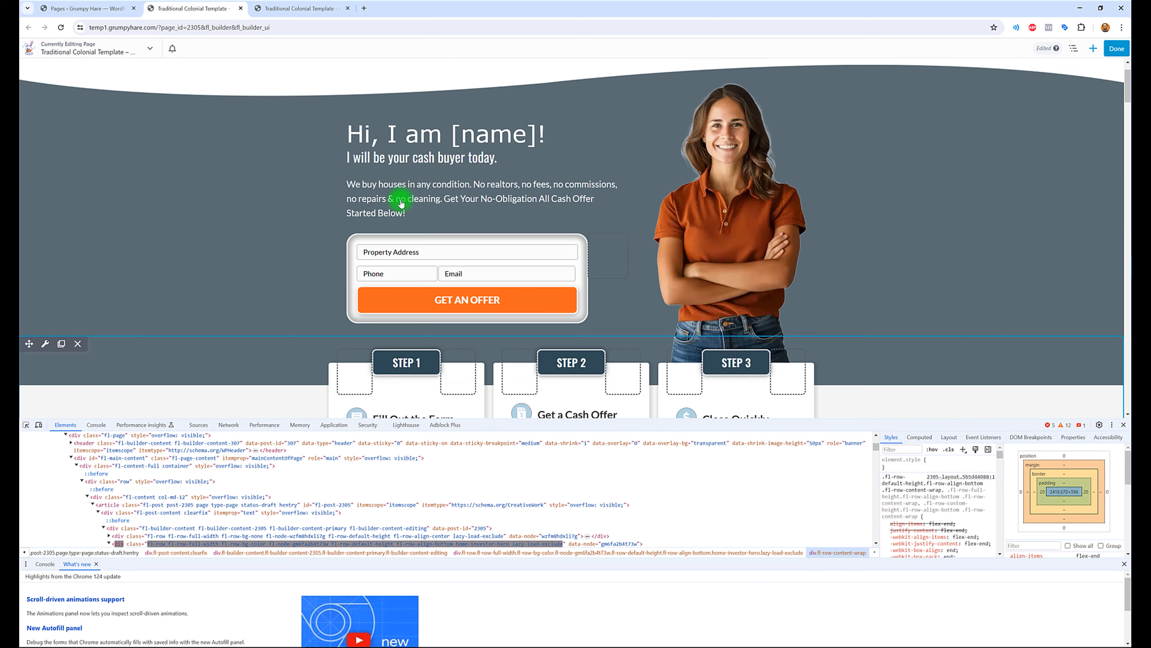
mouse_move(202, 208)
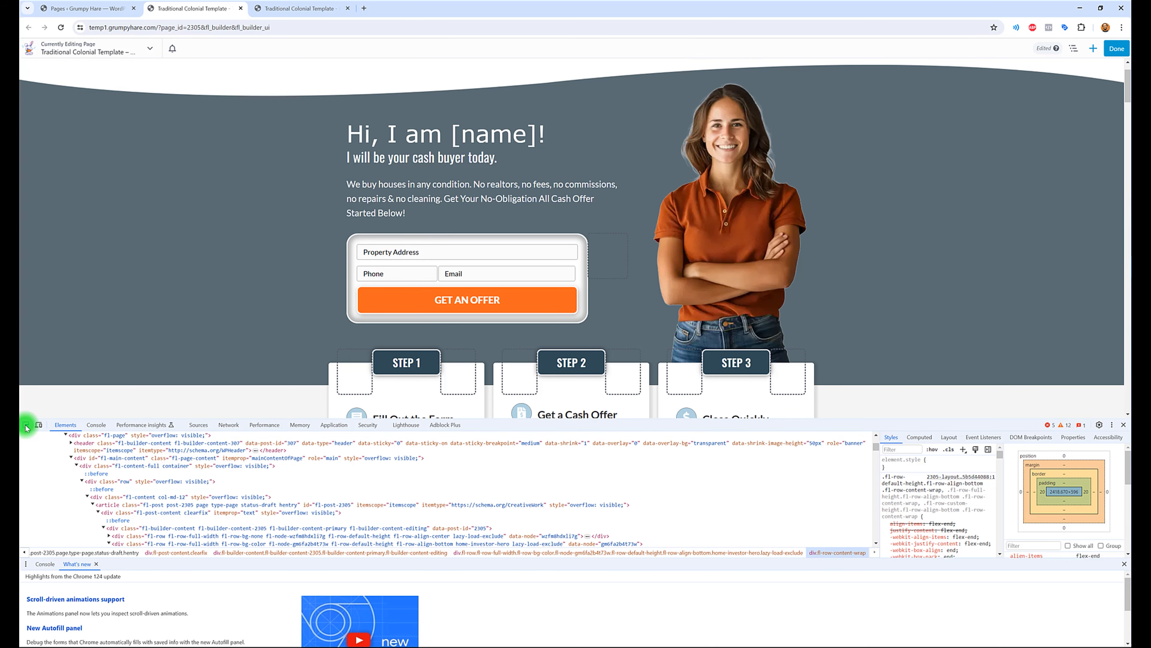
left_click(27, 426)
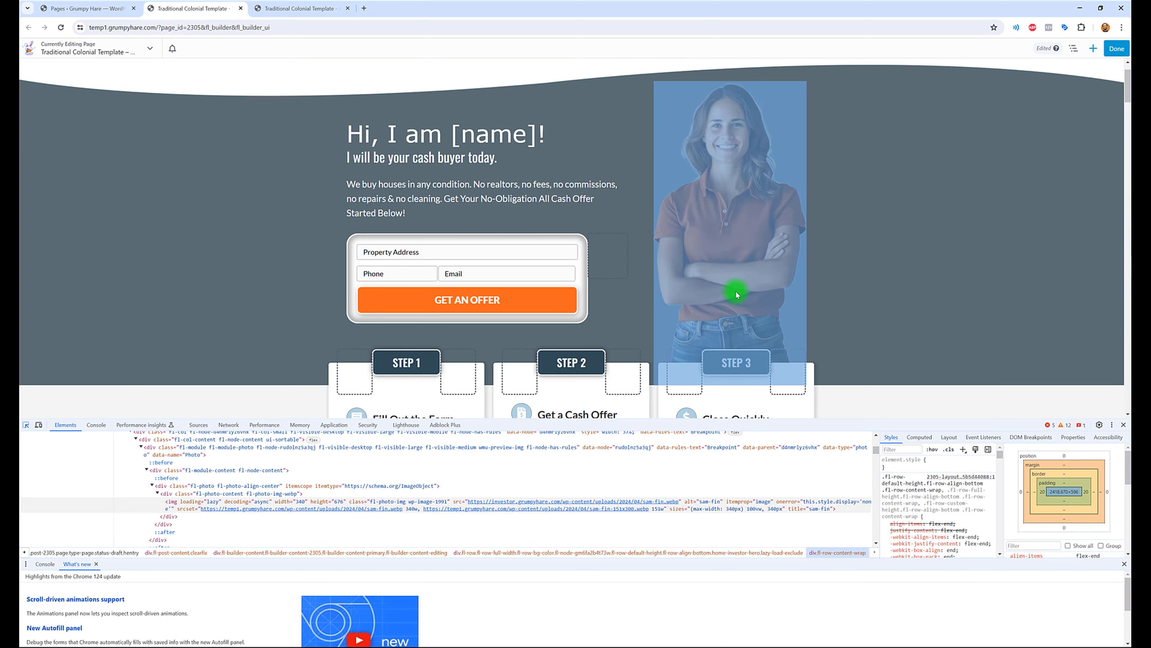
scroll(762, 286, "up", 1)
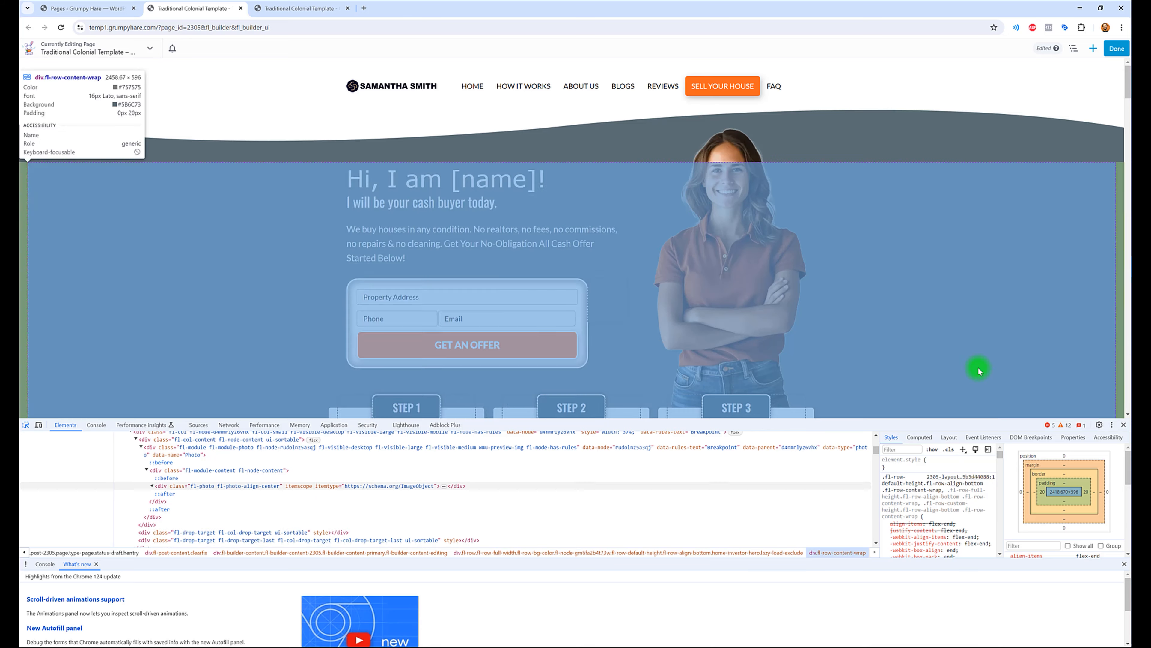
left_click(976, 368)
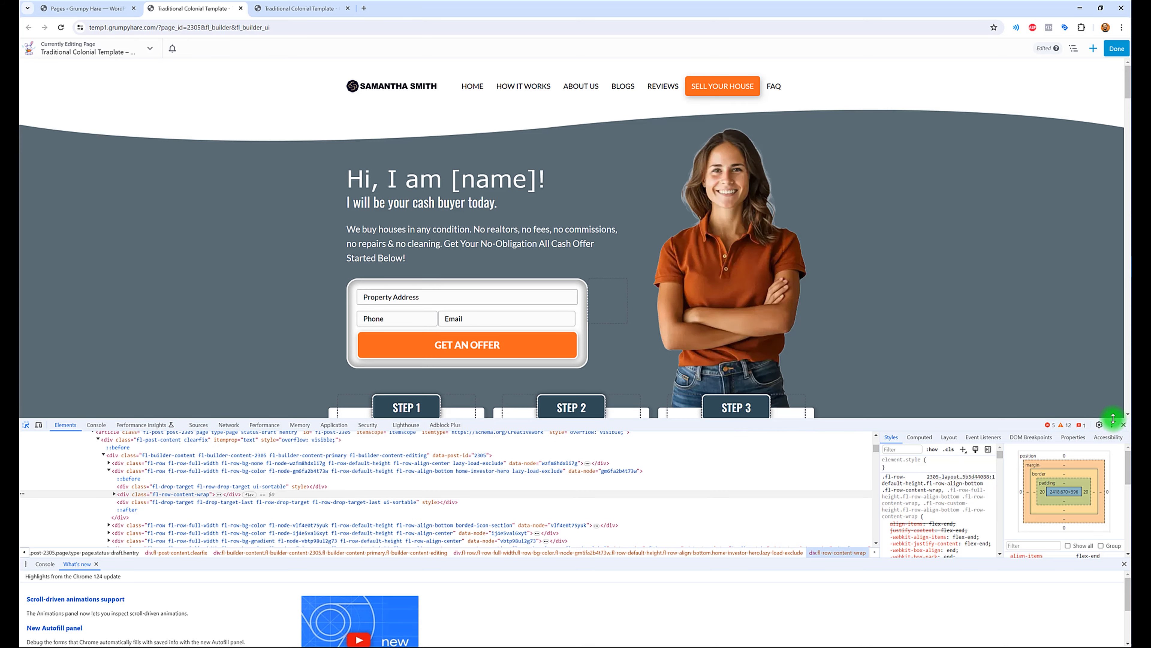
left_click(1124, 424)
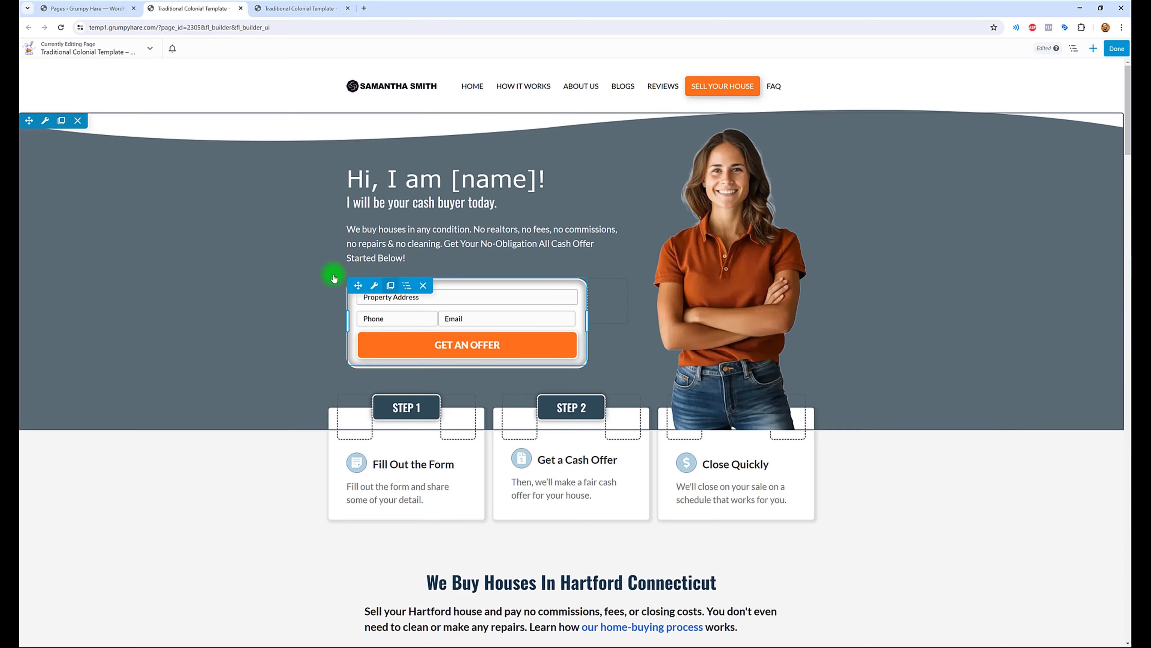
Replace the hero photo by uploading Ron-transparent-676-height.webp to the media library and selecting it
left_click(740, 194)
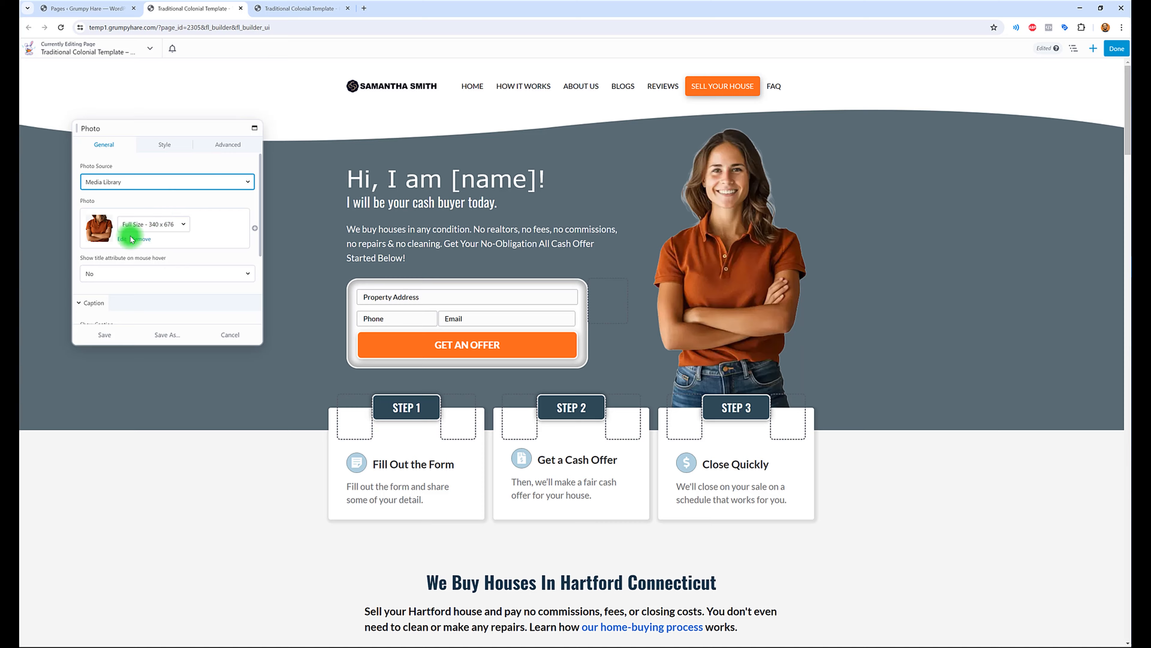
left_click(123, 239)
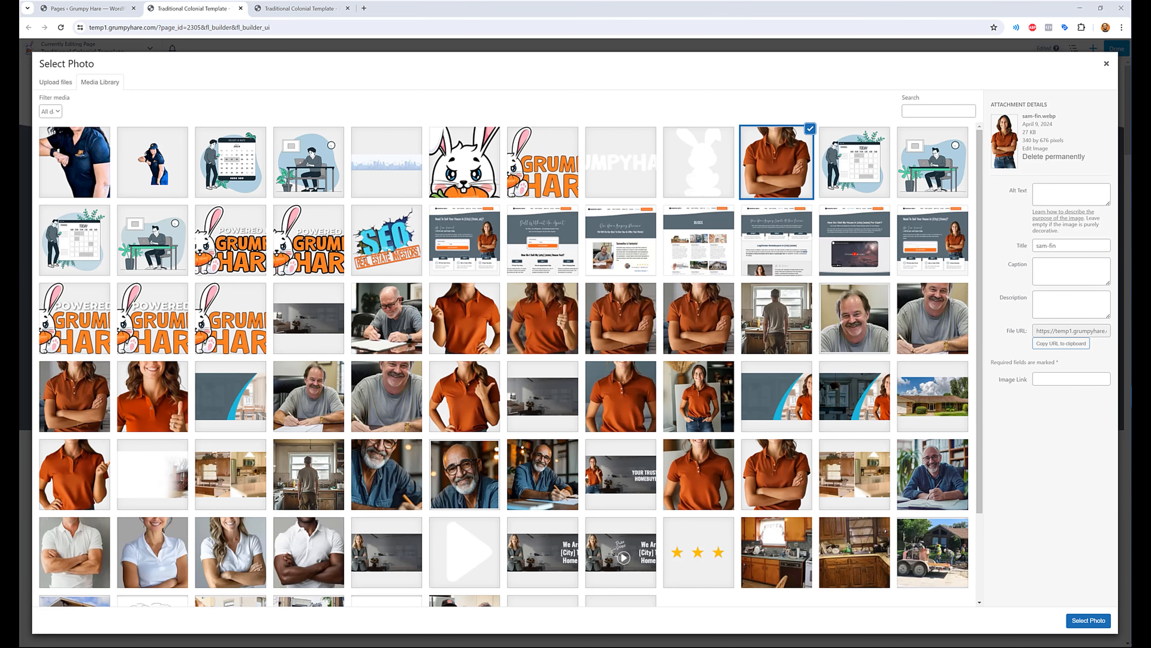
left_click_drag(1128, 421, 398, 373)
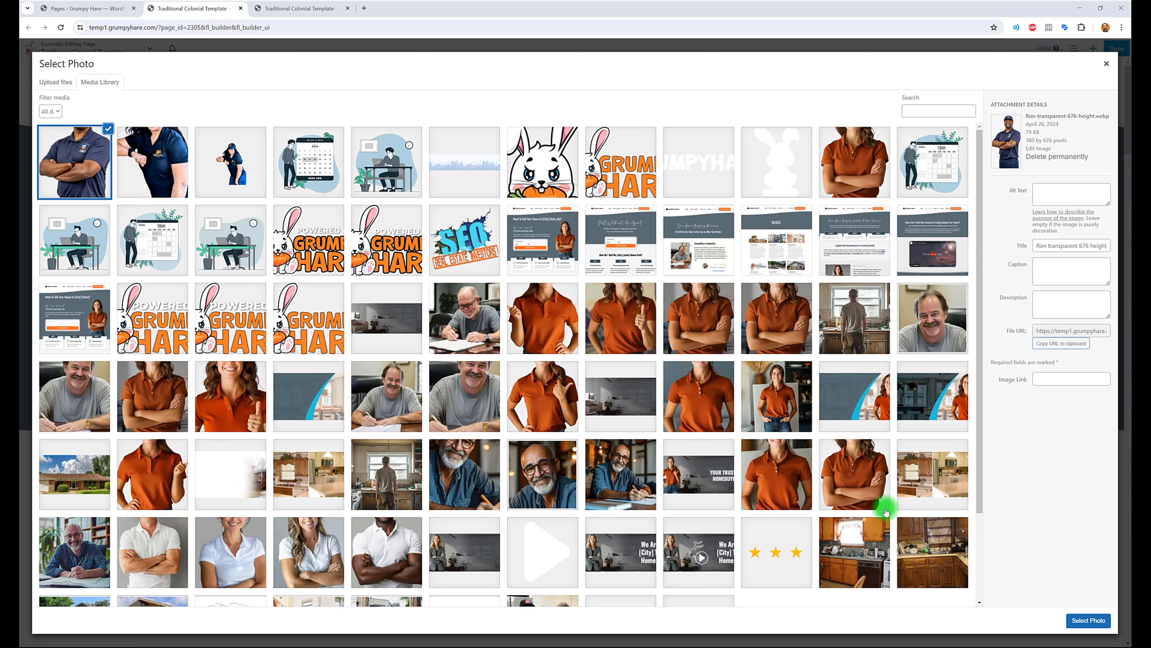
left_click(1068, 620)
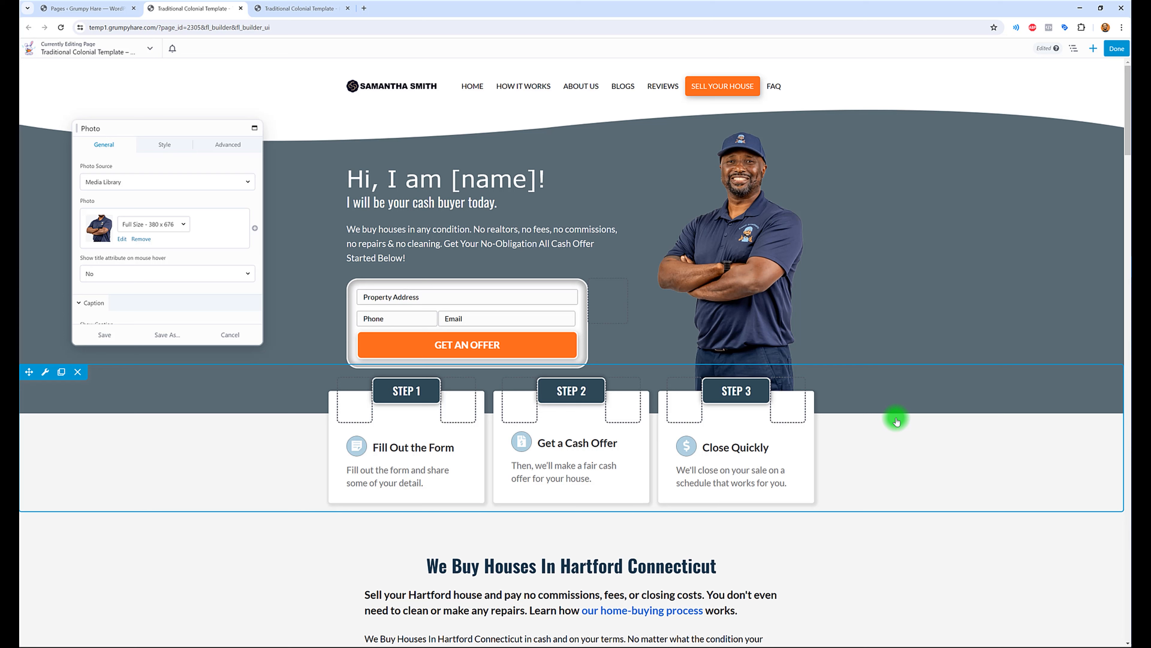
Reduce the hero photo's width to 290 px in its style settings
left_click(167, 145)
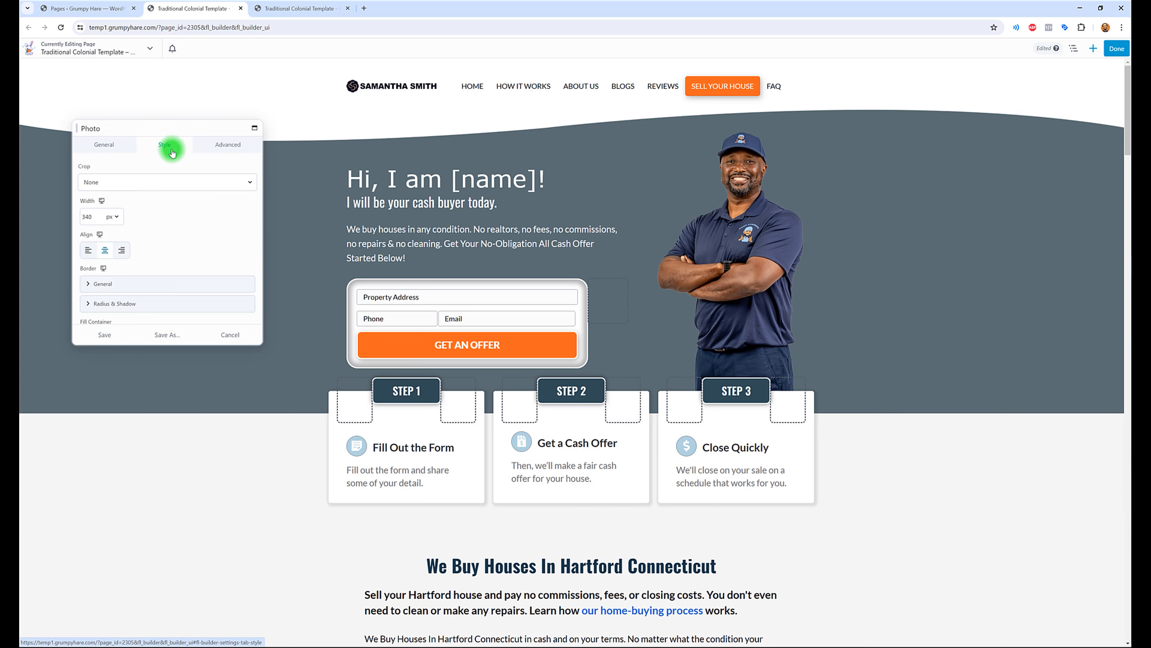
left_click(89, 217)
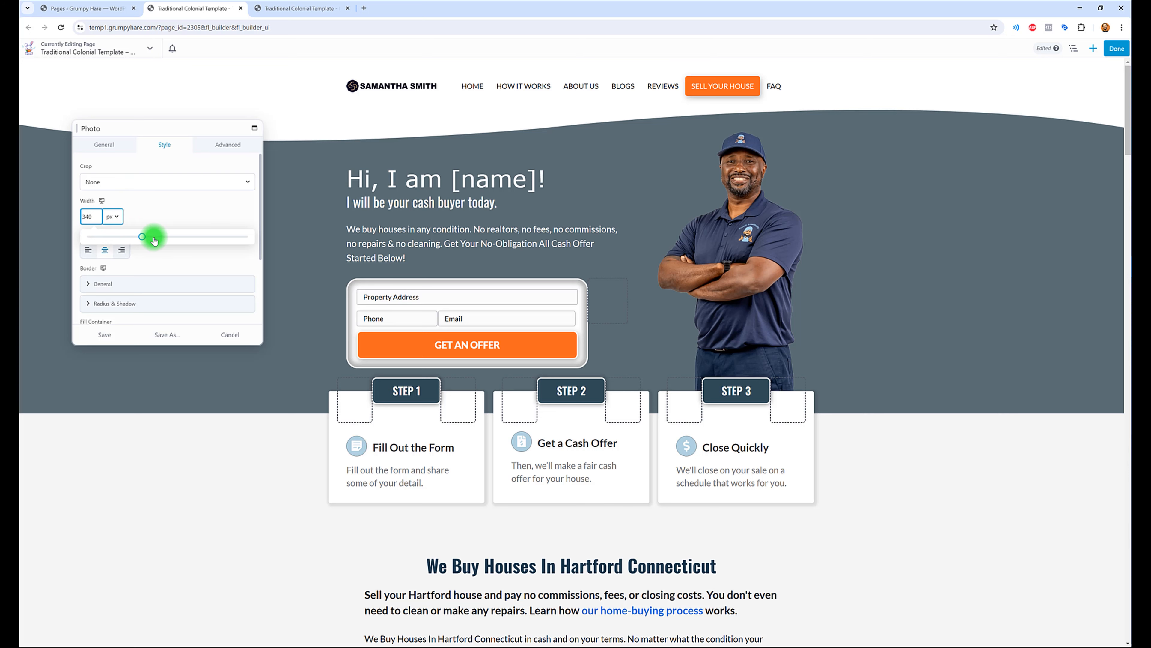
mouse_move(142, 240)
left_mouse_down()
mouse_move(155, 241)
mouse_move(128, 240)
mouse_move(157, 239)
mouse_move(134, 240)
left_mouse_up()
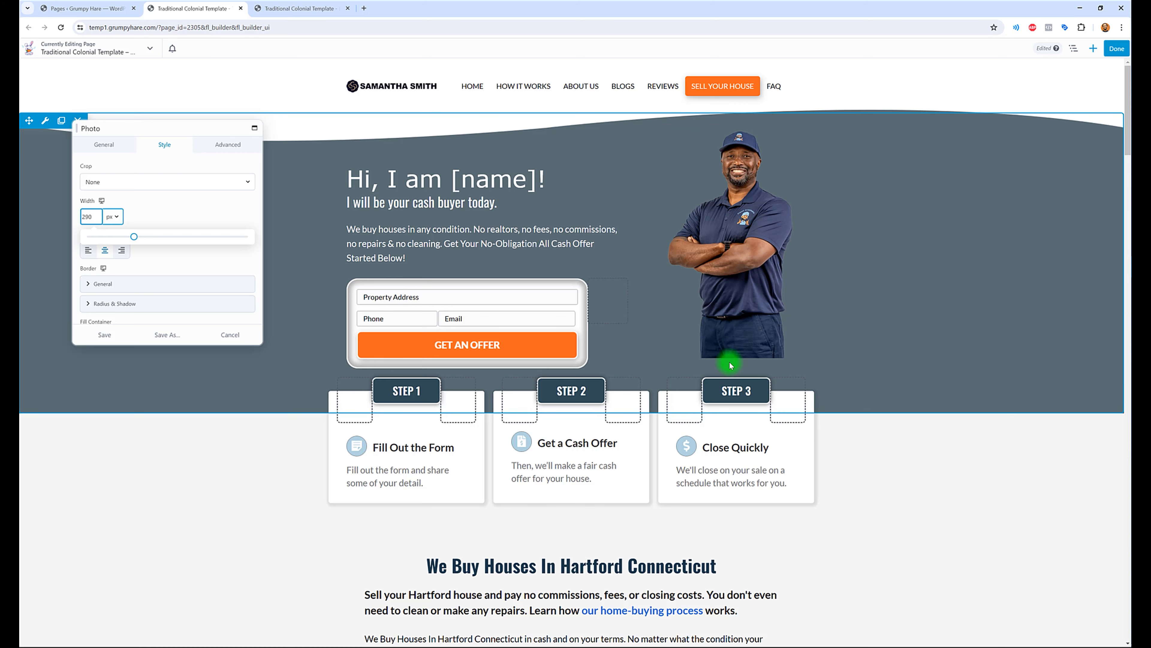
Set the hero photo's top margin to 0 px in its advanced settings
left_click(227, 145)
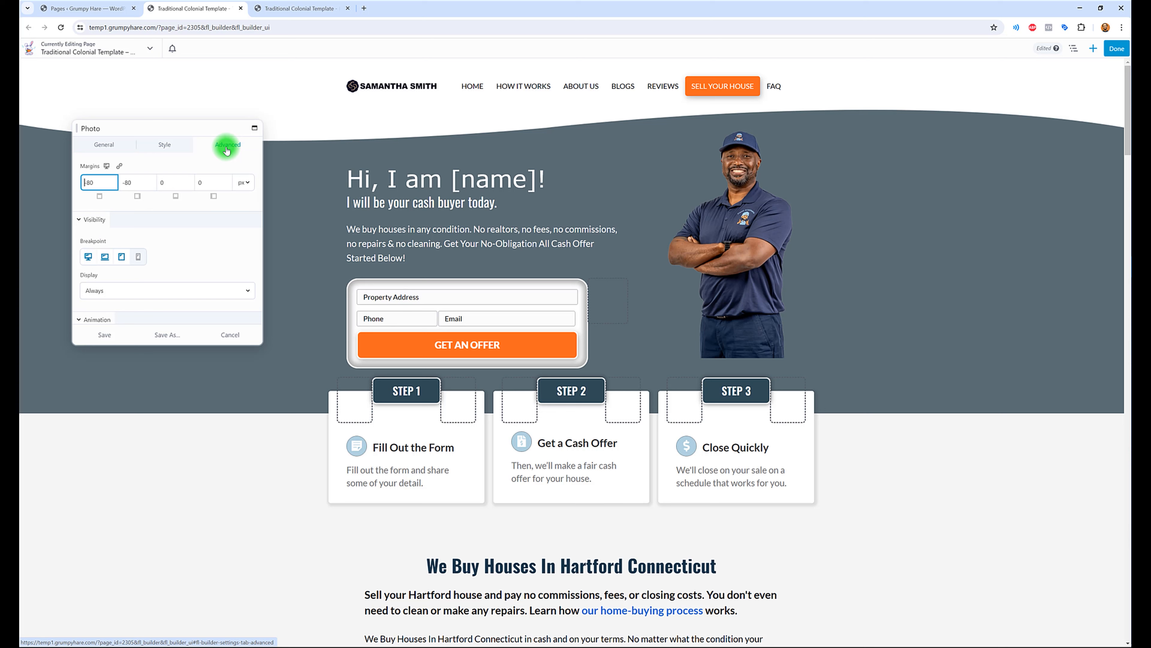
left_click(186, 157)
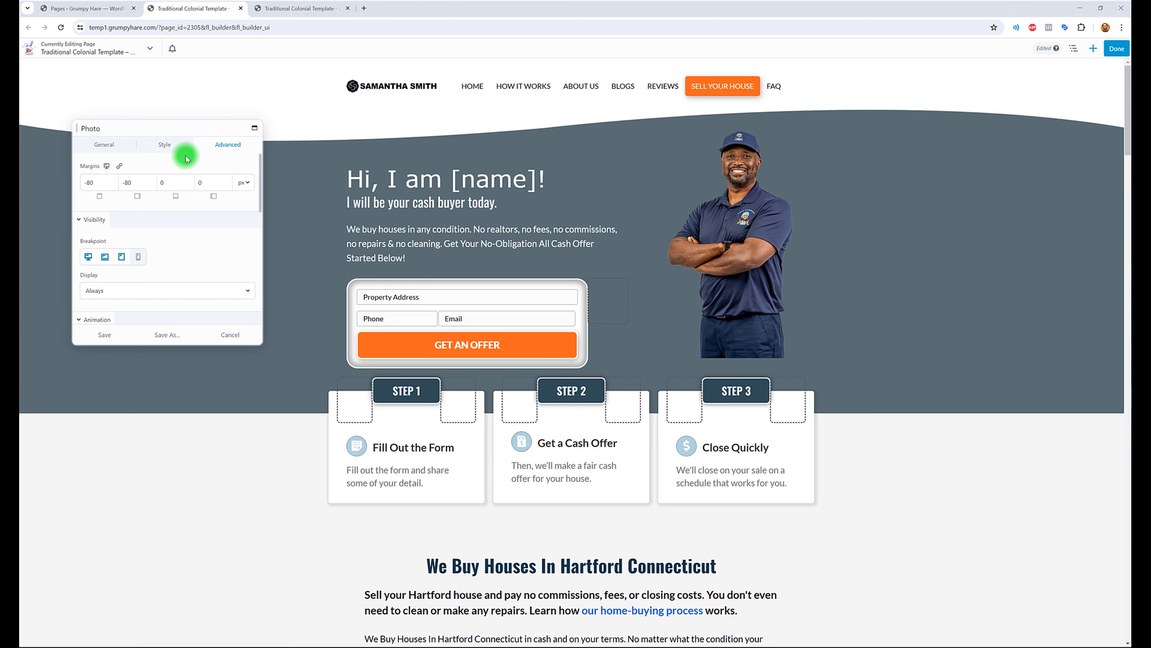
left_click(135, 182)
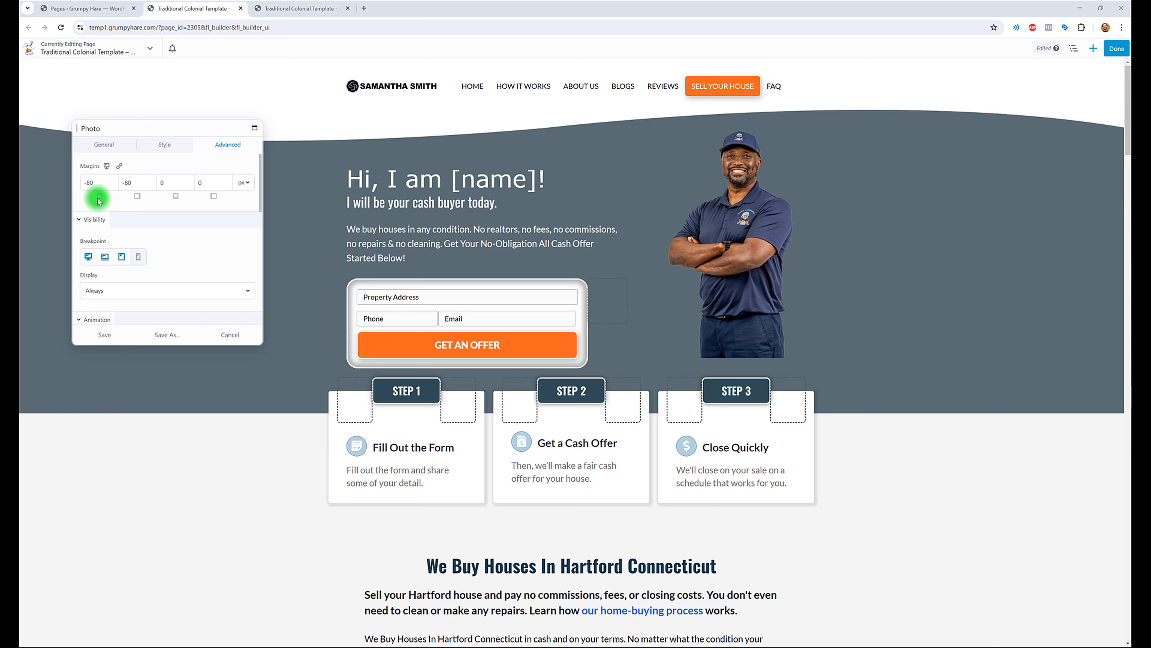
left_click(100, 187)
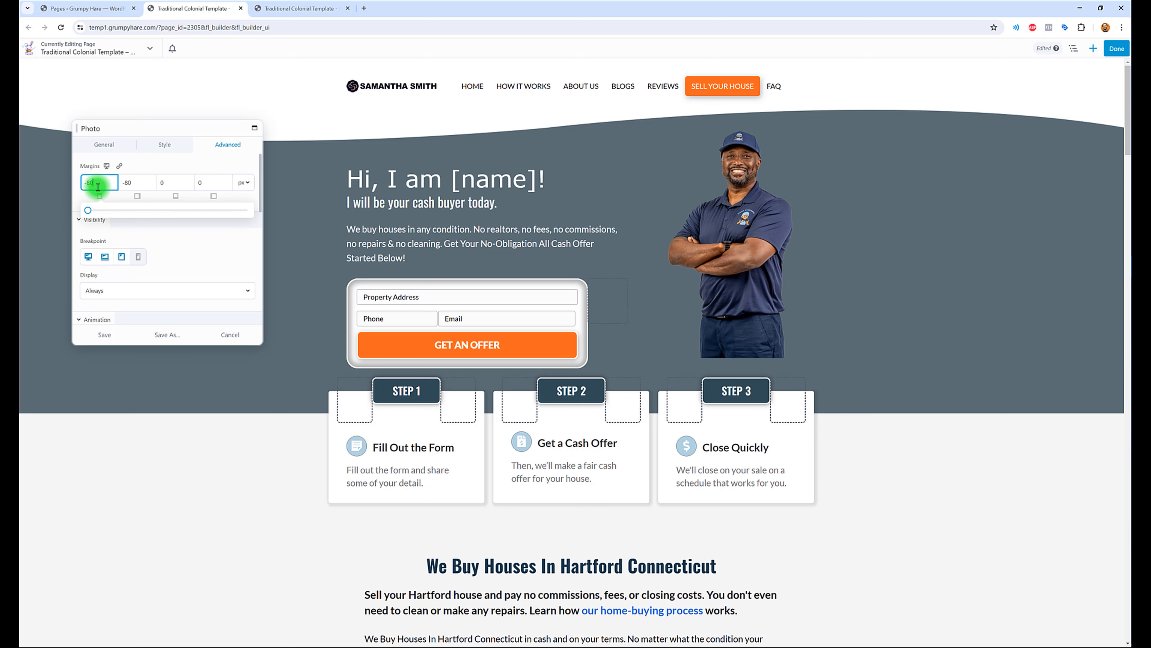
left_click_drag(88, 210, 67, 217)
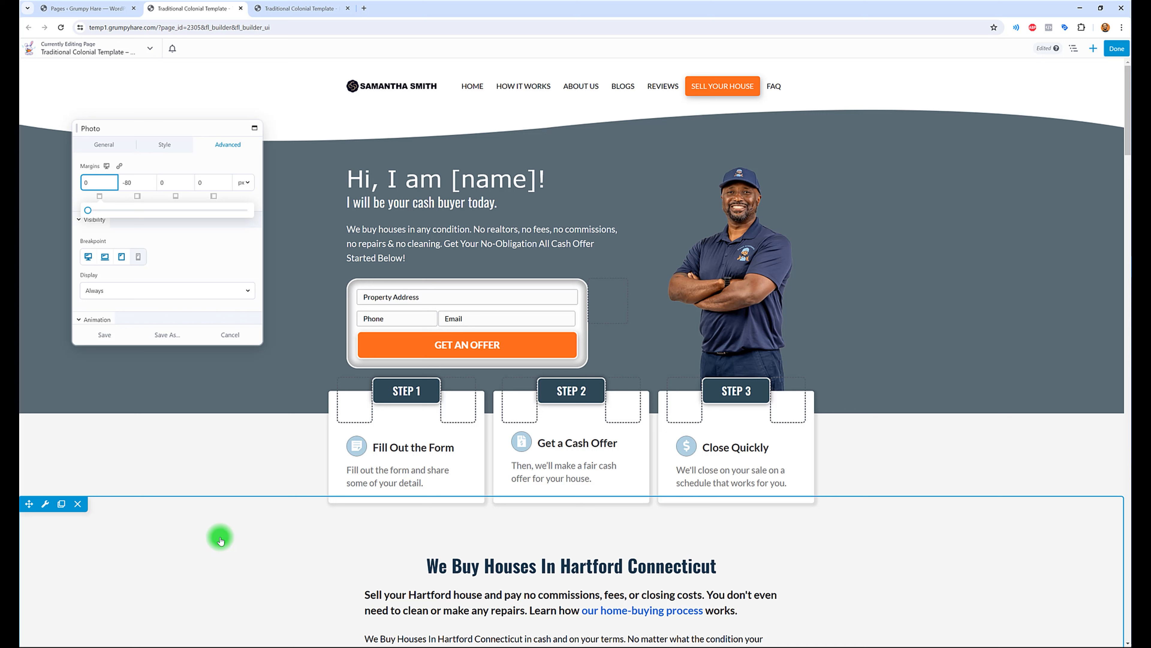
Try top margins of -40, -30 and -20 px for the hero photo and settle on -10 px
left_click_drag(90, 209, 80, 200)
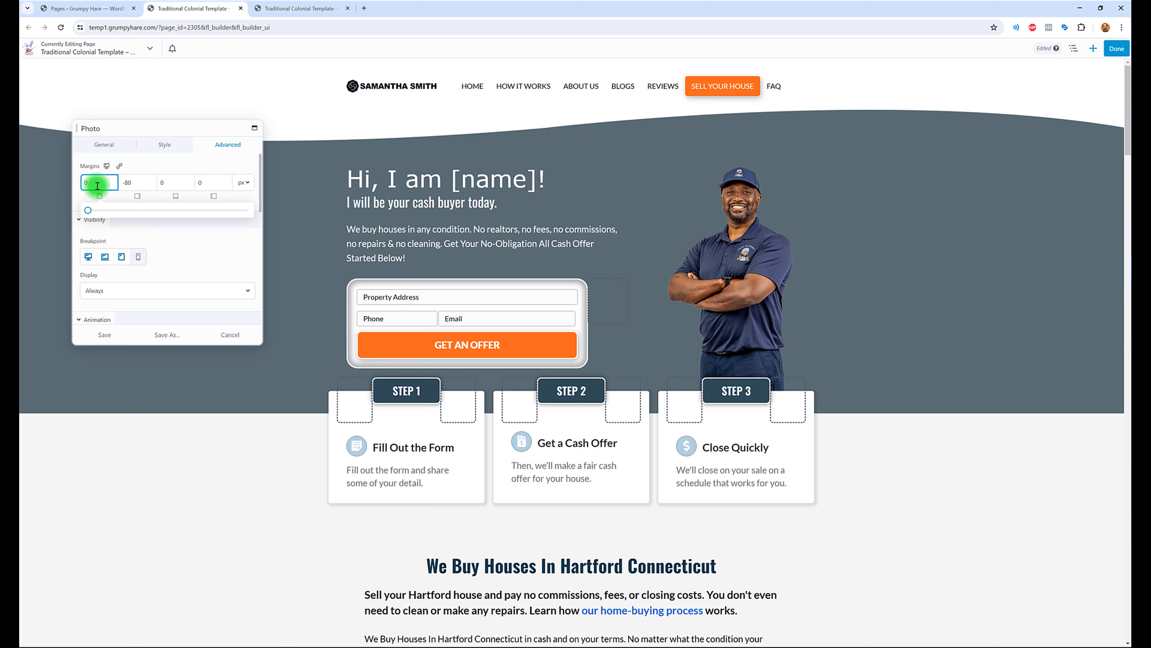
type("20")
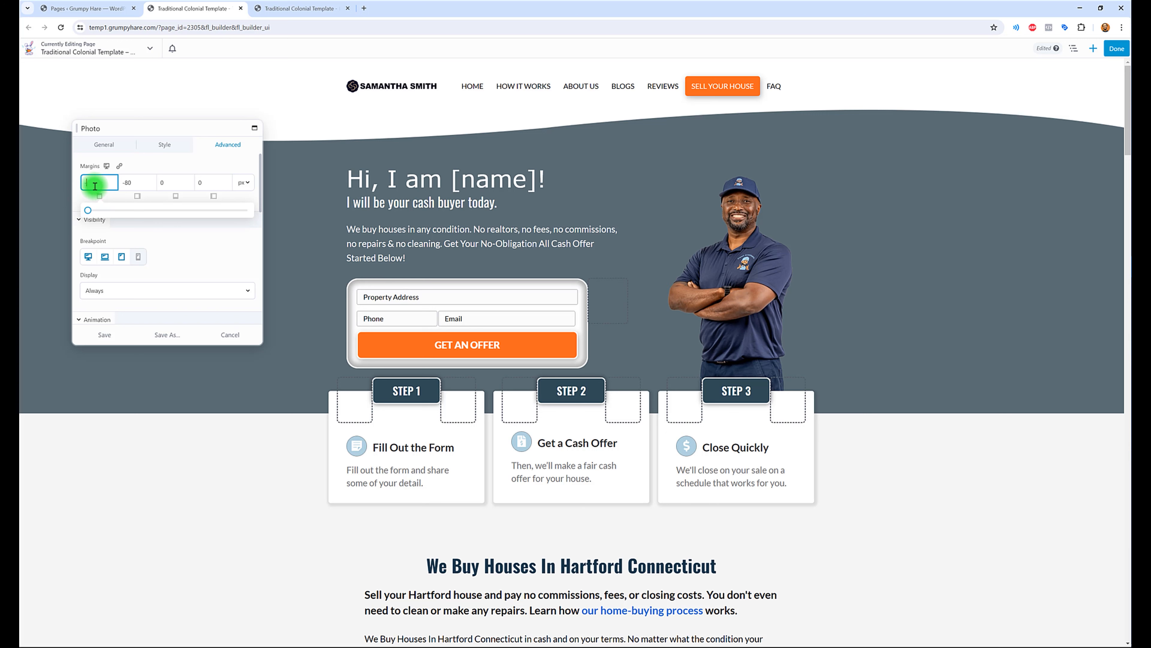
type("-40")
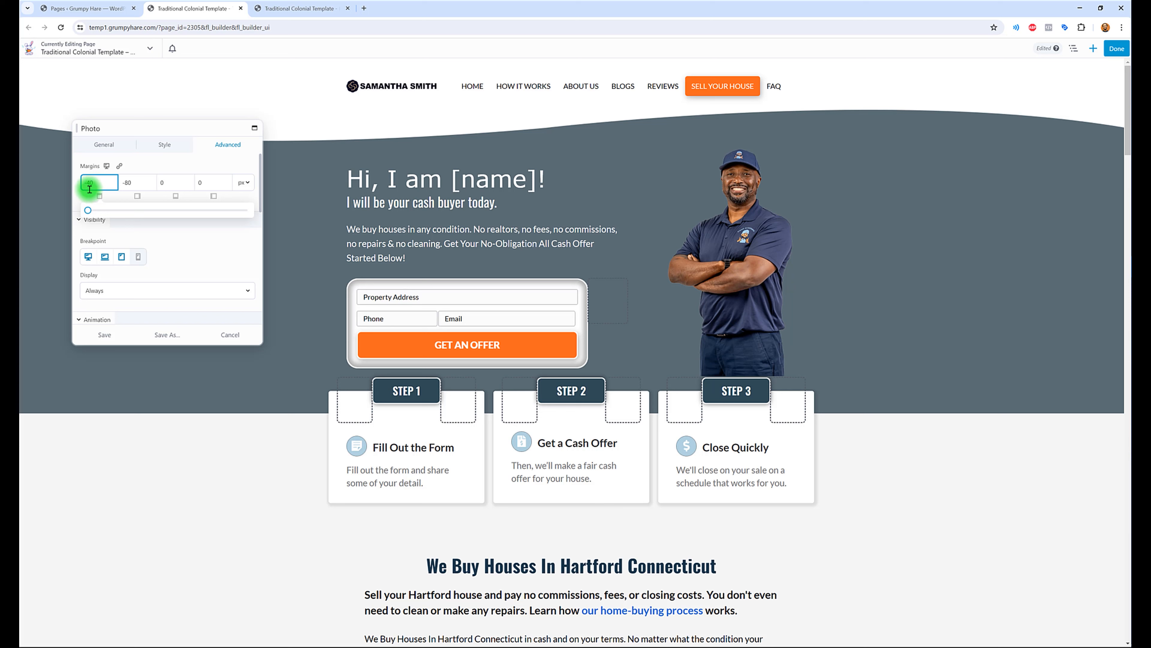
key("BackSpace")
key("BackSpace")
type("30")
key("BackSpace")
key("BackSpace")
type("20")
key("BackSpace")
key("BackSpace")
type("10")
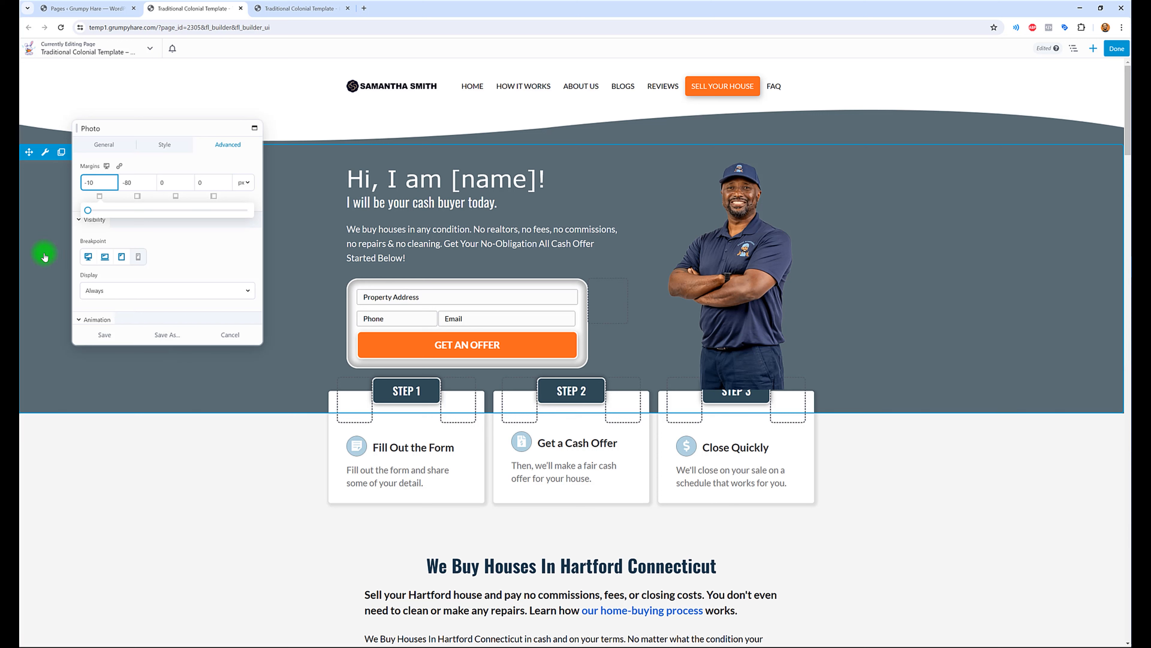
Try right margins of -40, 0 and 78 px for the hero photo and leave it at 15 px
left_click(128, 184)
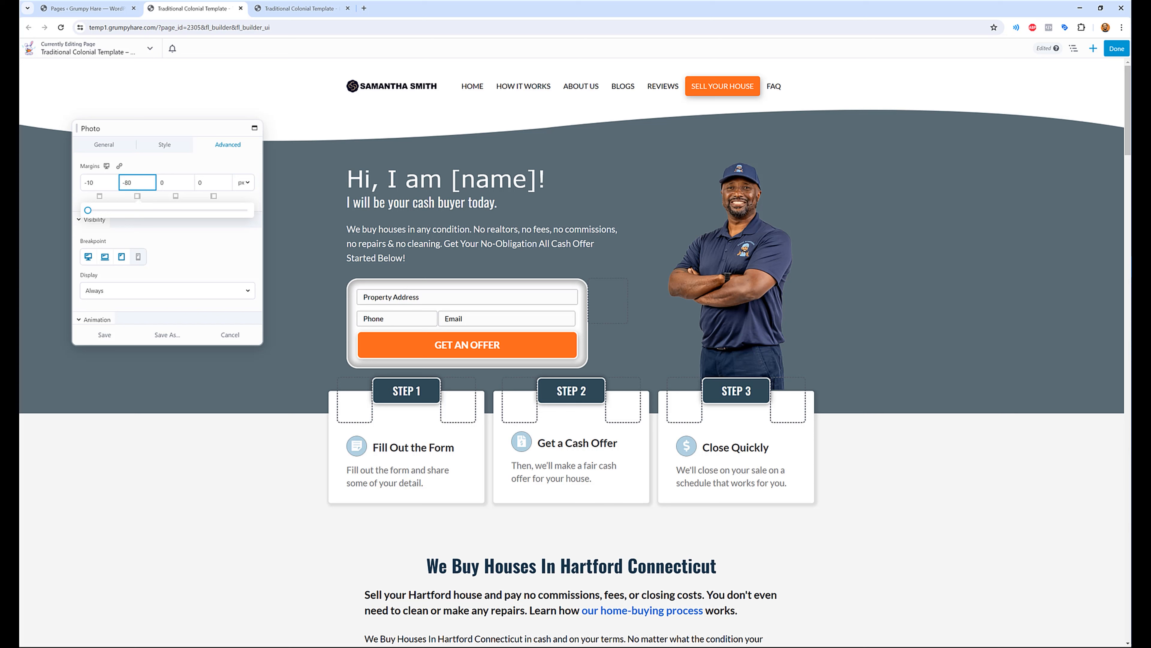
left_click(138, 183)
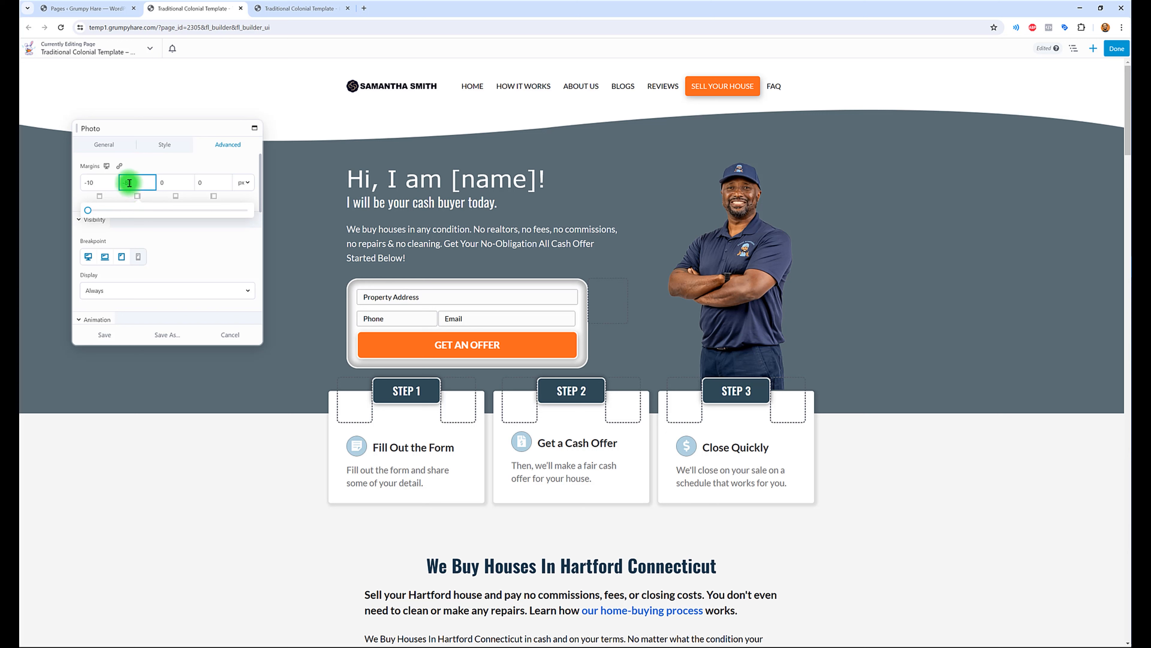
type("-40")
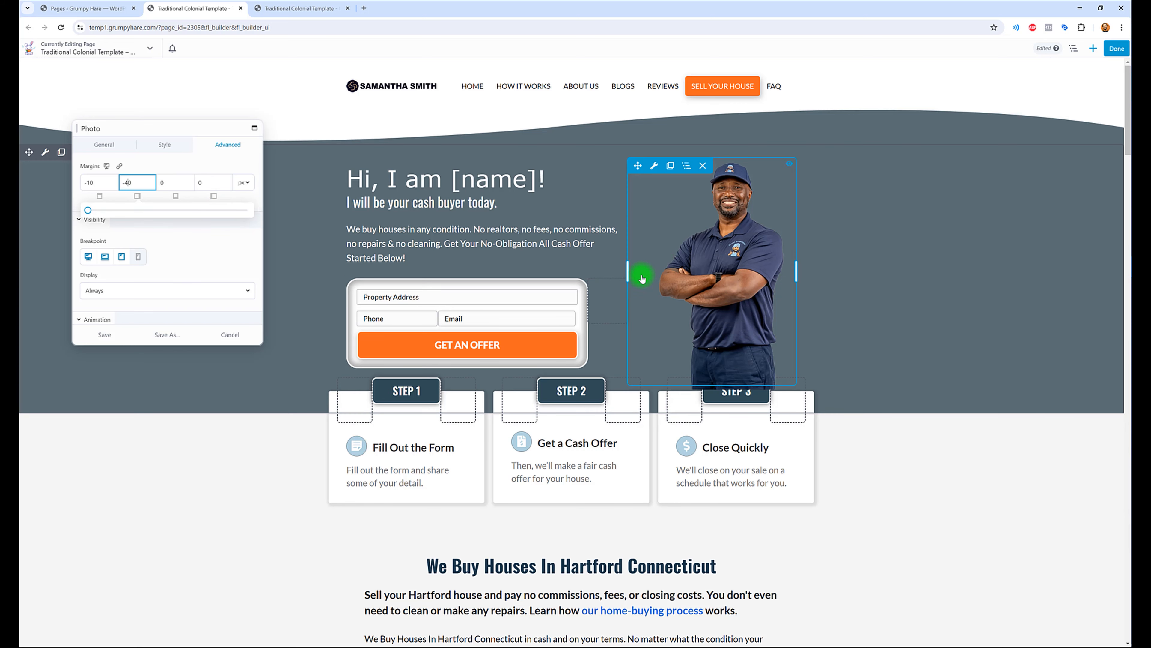
double_click(133, 183)
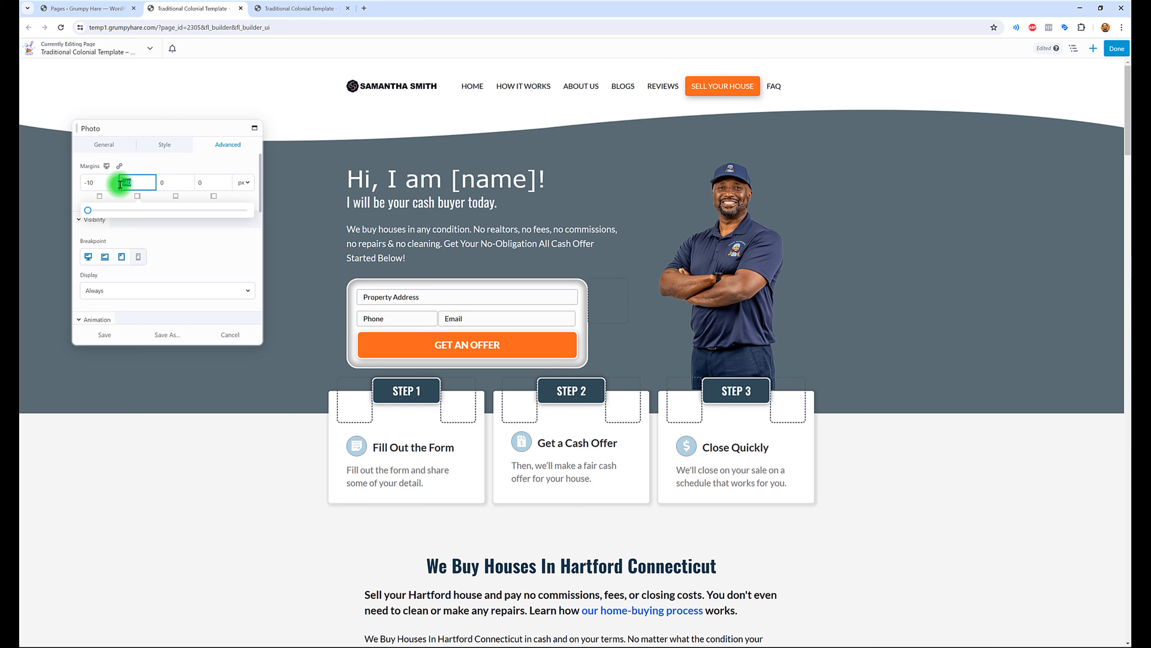
type("0")
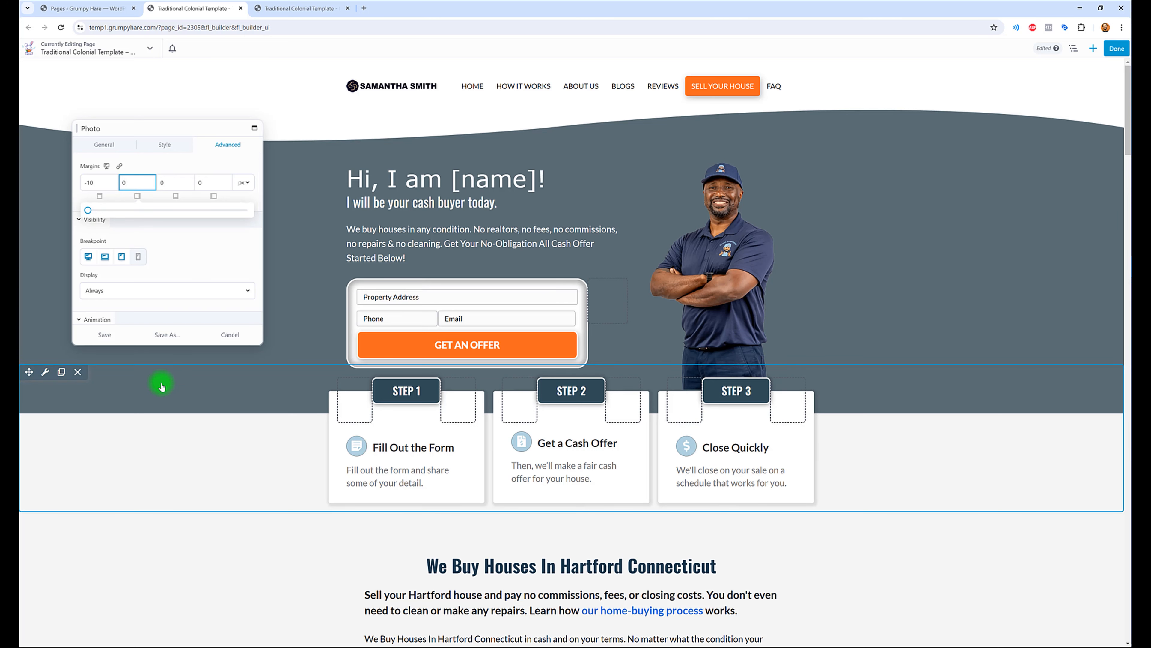
left_click_drag(88, 210, 212, 209)
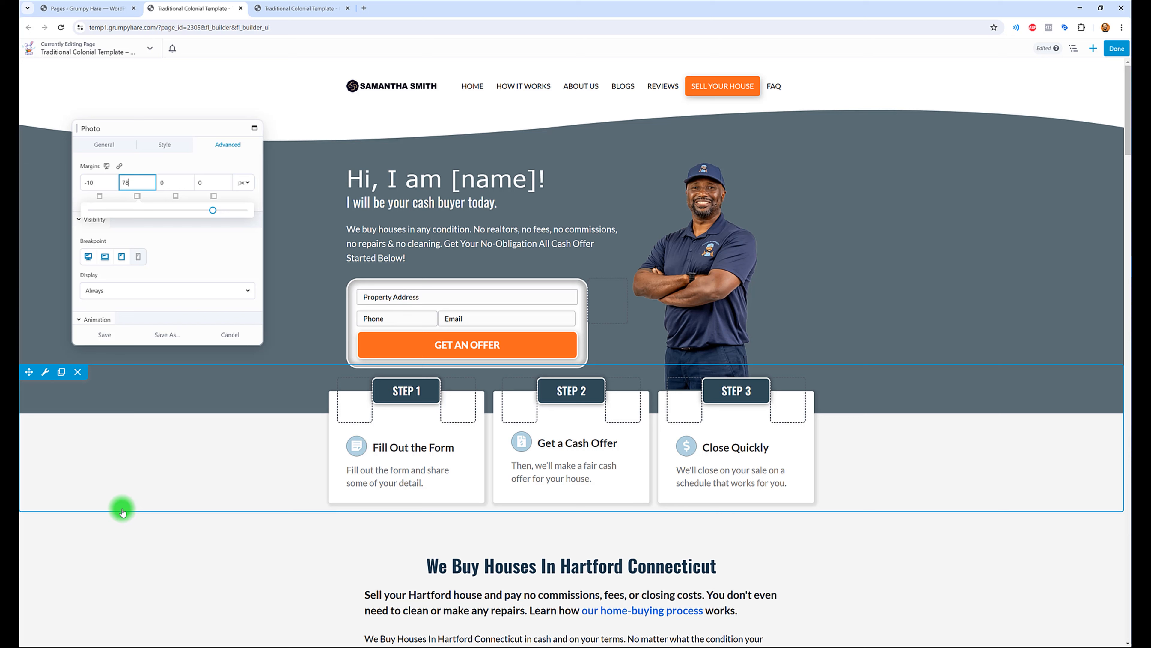
left_click_drag(220, 210, 111, 214)
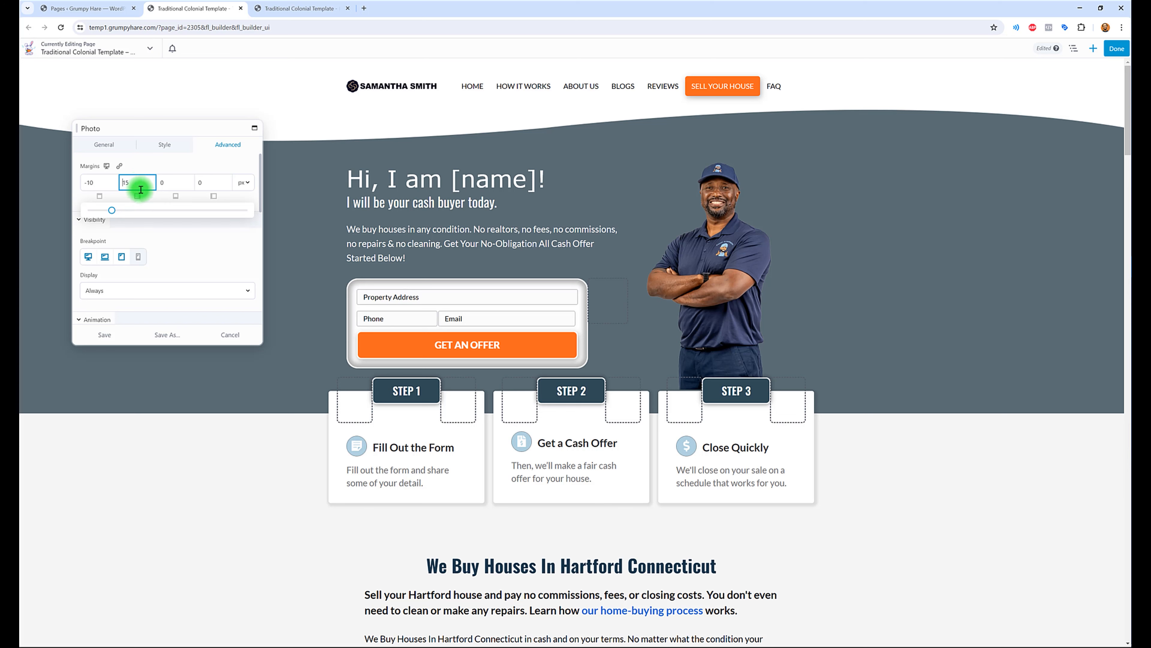
Try right margins of -15 and -60 px for the hero photo and settle on -100 px
type("-")
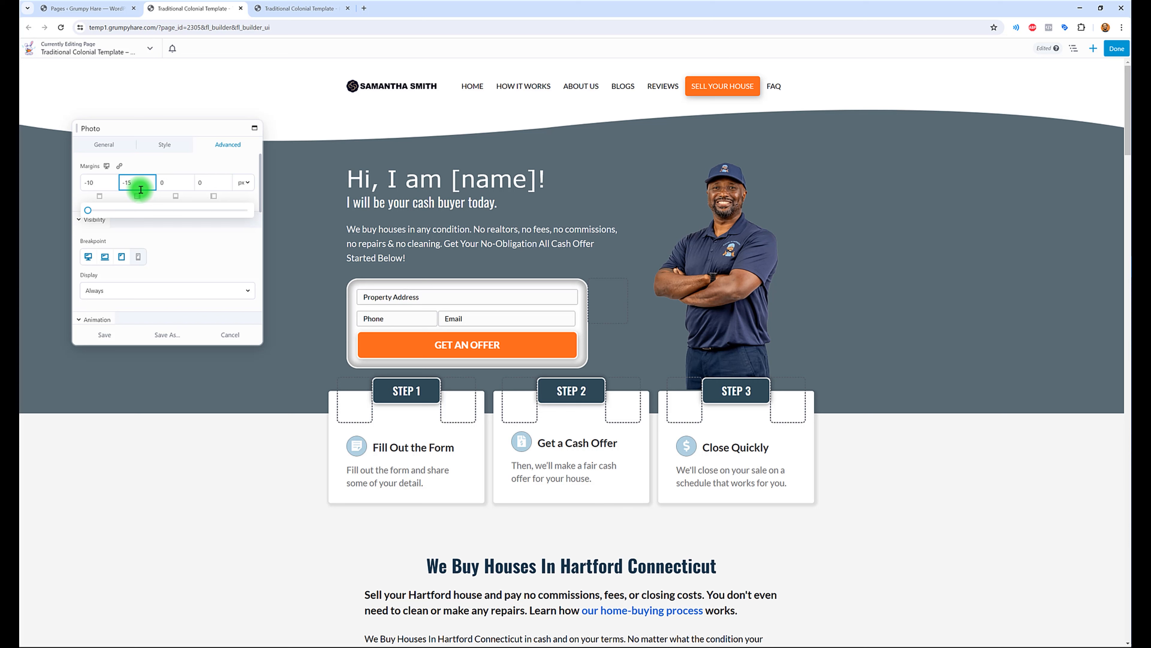
double_click(136, 185)
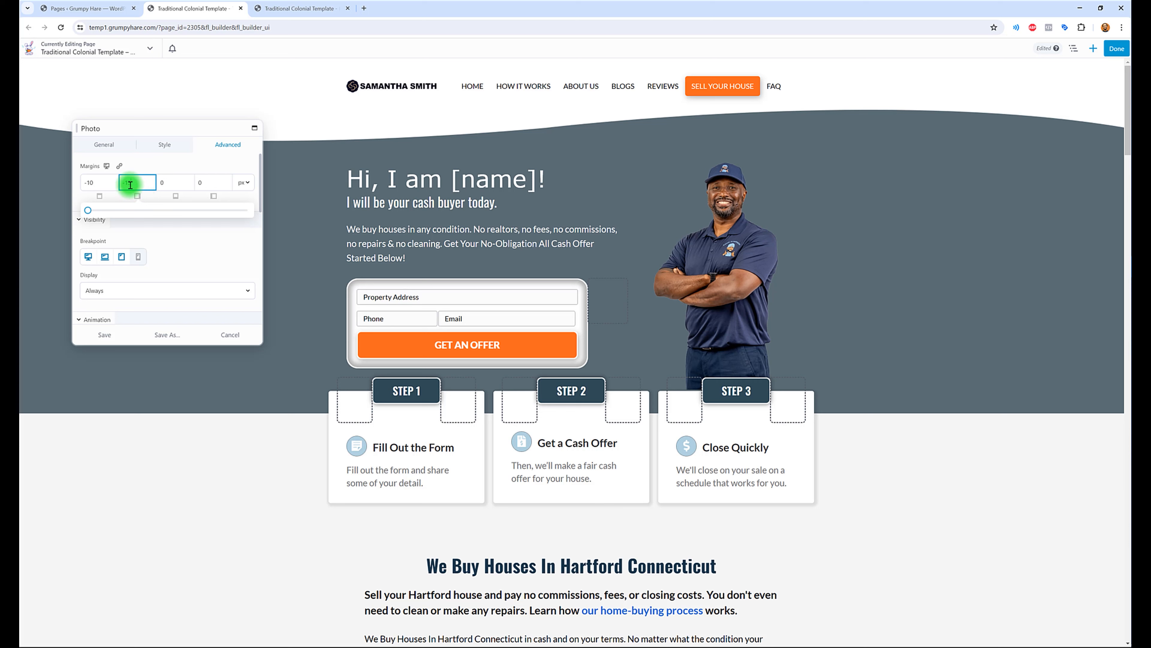
left_click_drag(132, 183, 128, 184)
type("60")
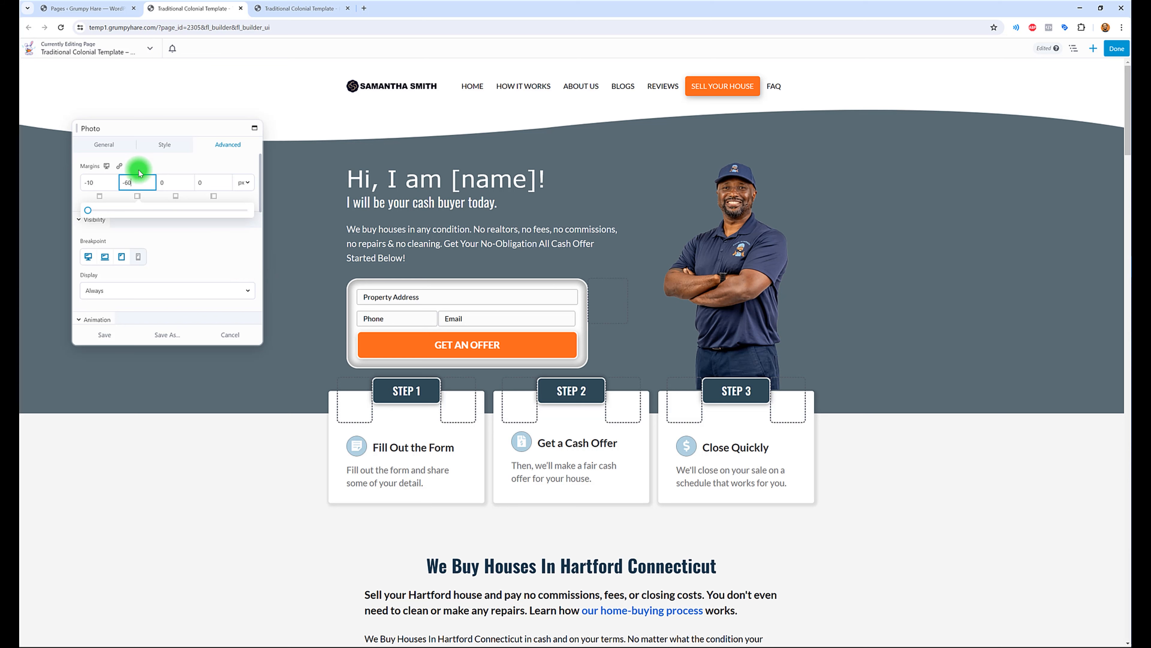
left_click_drag(134, 180, 126, 179)
type("100")
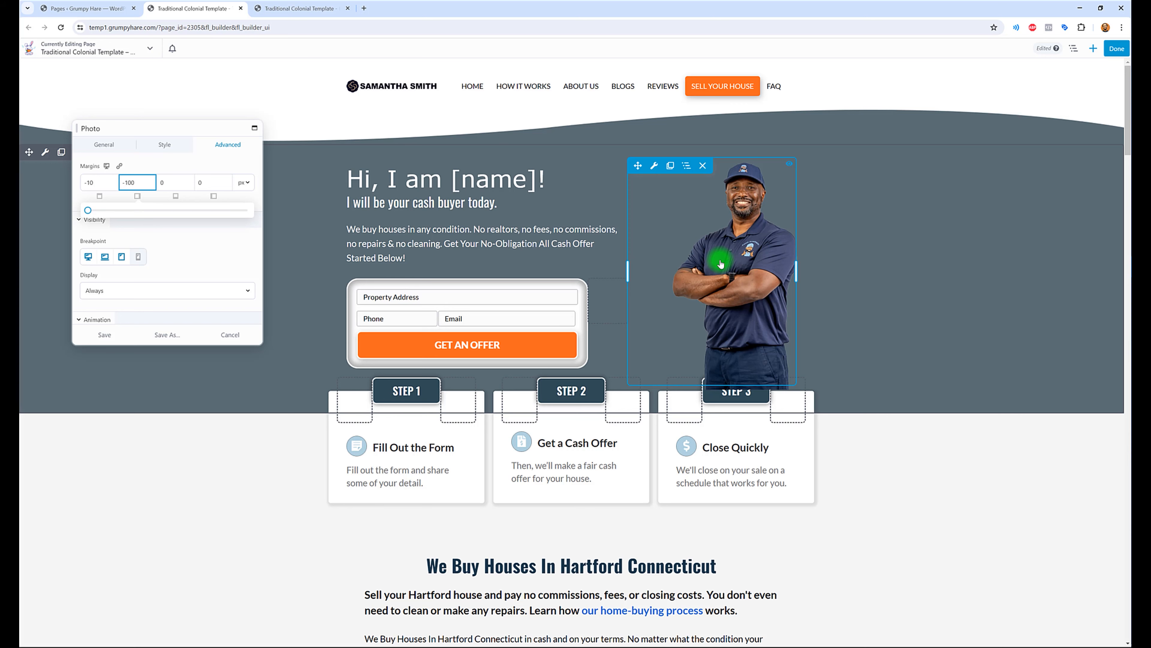
scroll(435, 304, "down", 4)
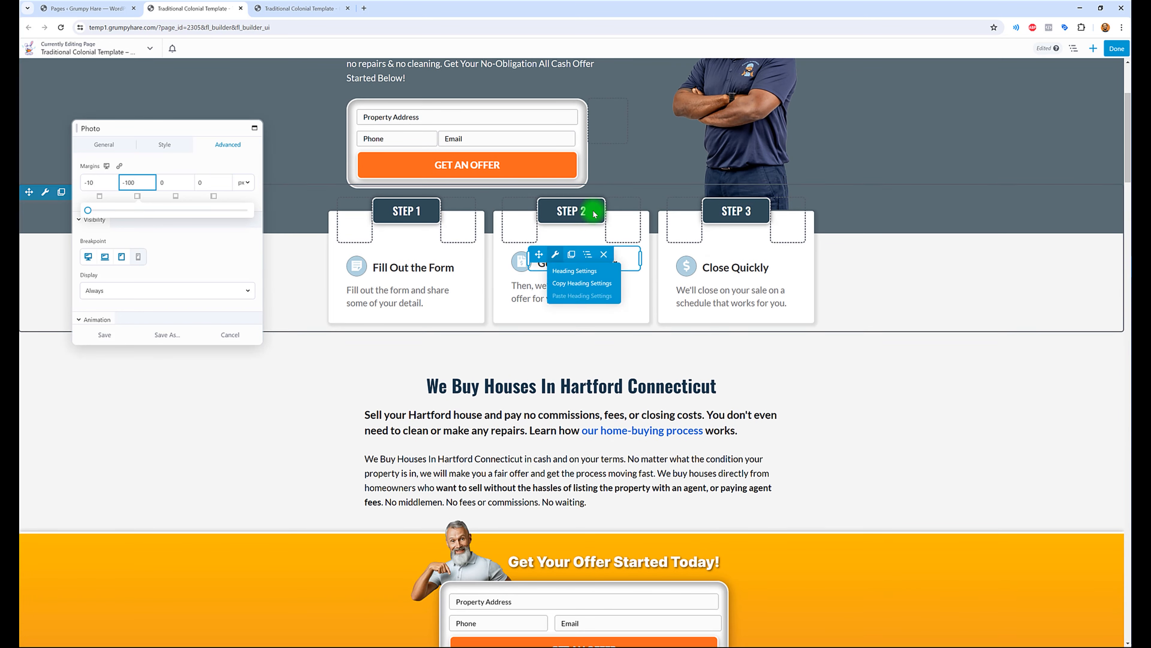
scroll(650, 201, "up", 4)
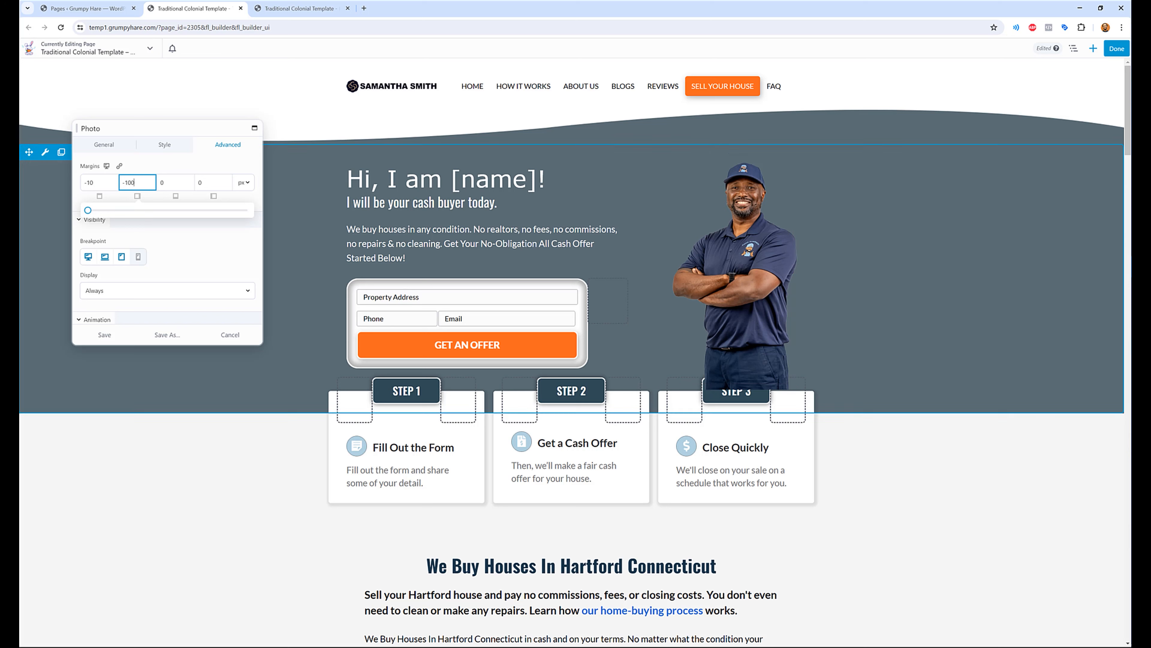
Increase the hero photo's width slightly in its style settings
left_click(156, 145)
double_click(93, 217)
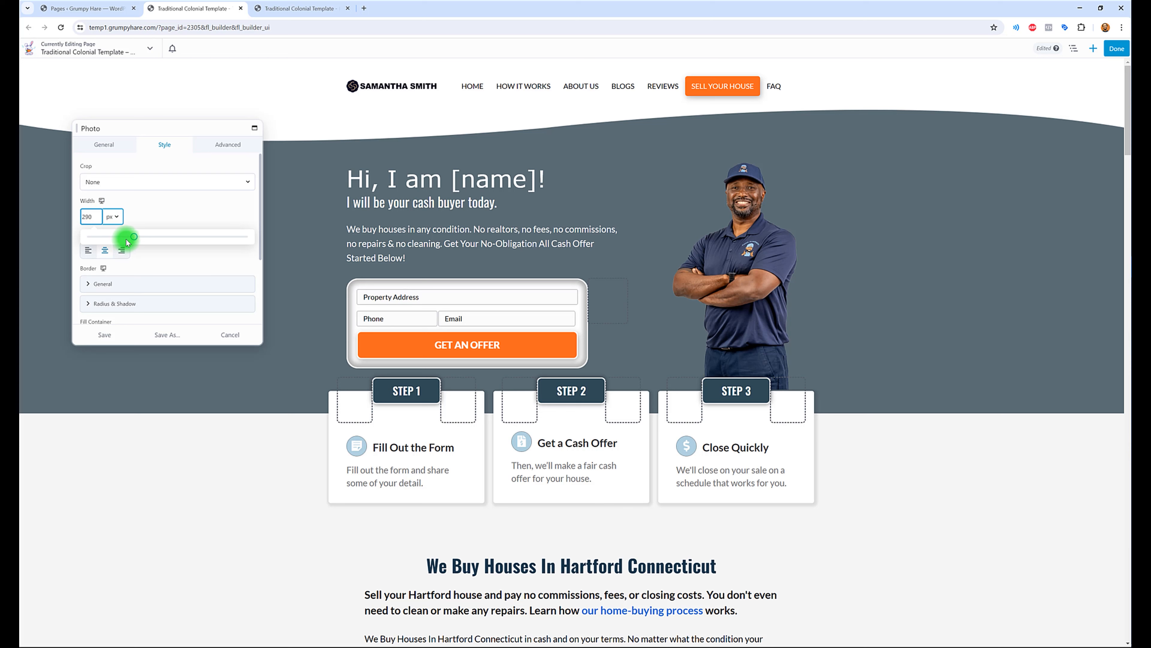
left_click_drag(134, 236, 138, 236)
Open the hero photo's right margin for editing in its advanced settings
left_click(223, 149)
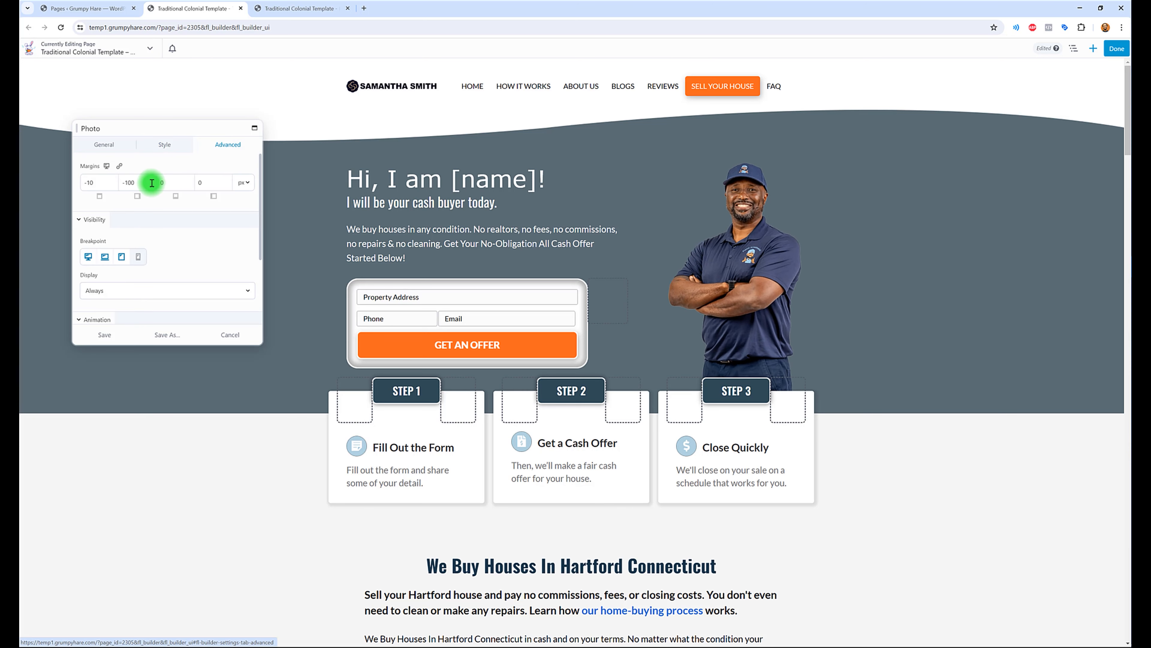
left_click(130, 182)
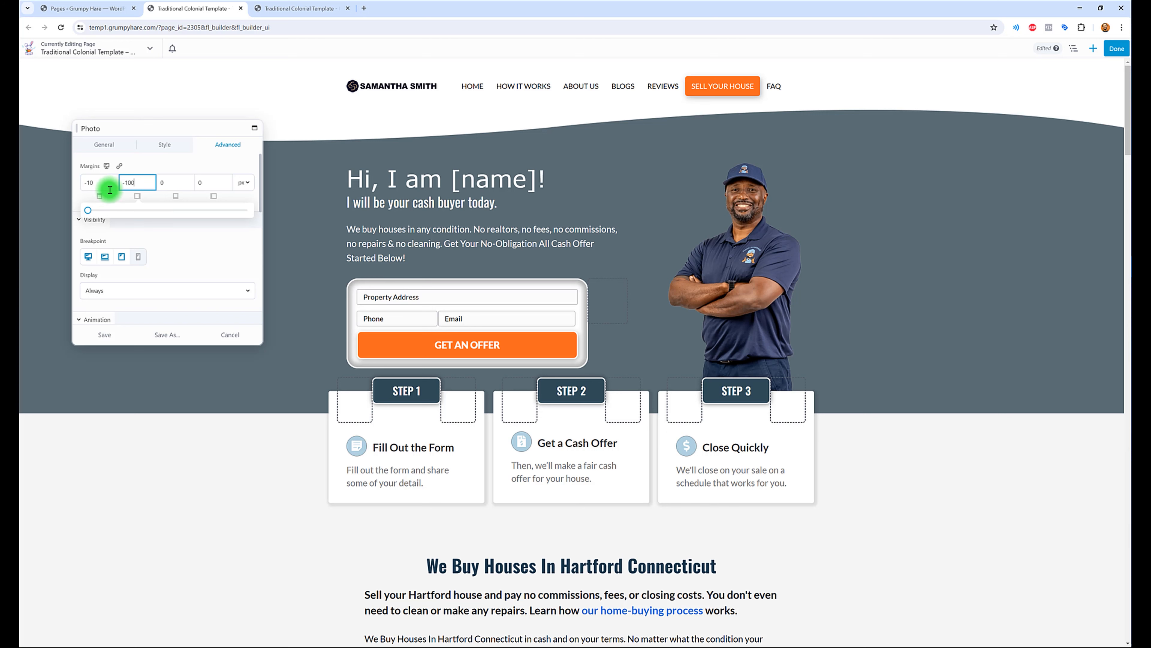